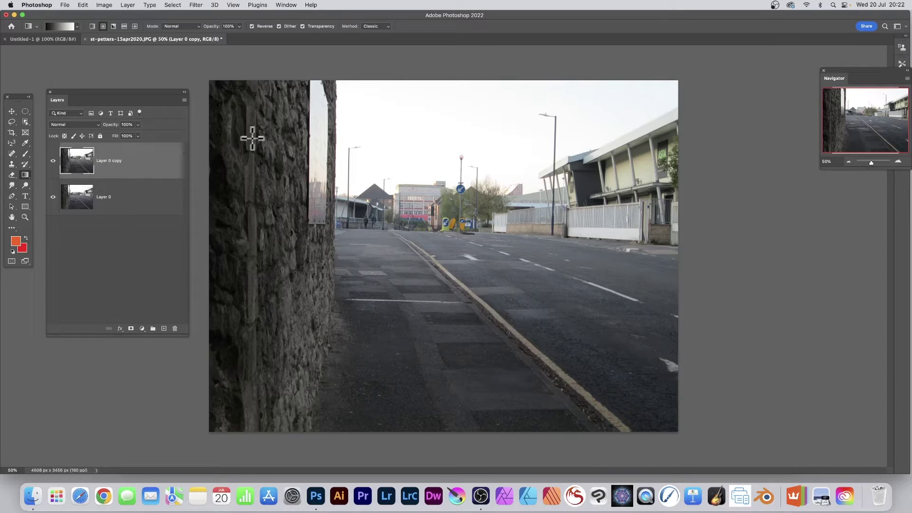
Step: Add a white layer mask to Layer 0 copy and hide that layer
left_click(131, 329)
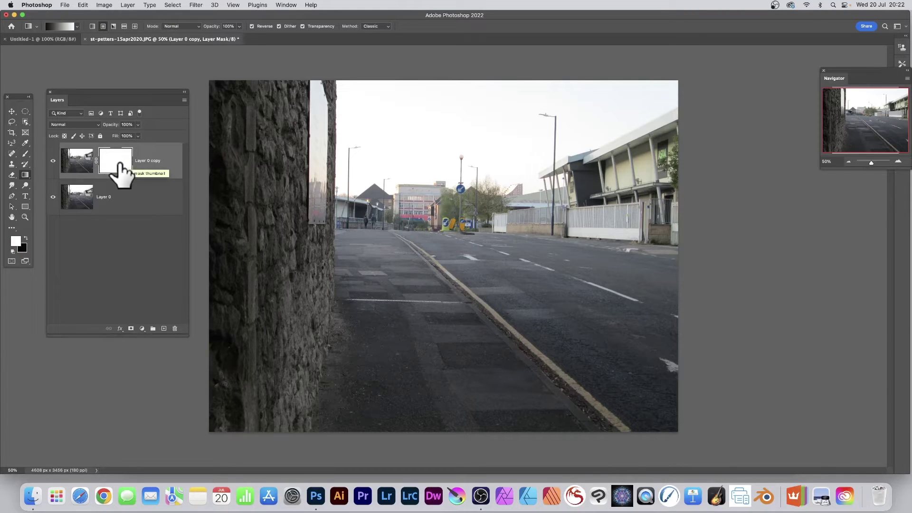
left_click(53, 161)
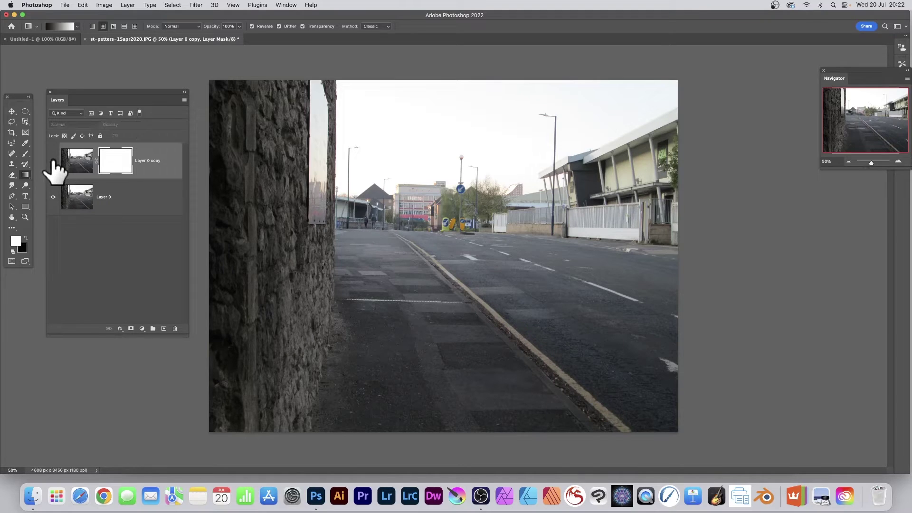
Step: Convert Layer 0 into a smart object for re-editable smart filters
left_click(78, 202)
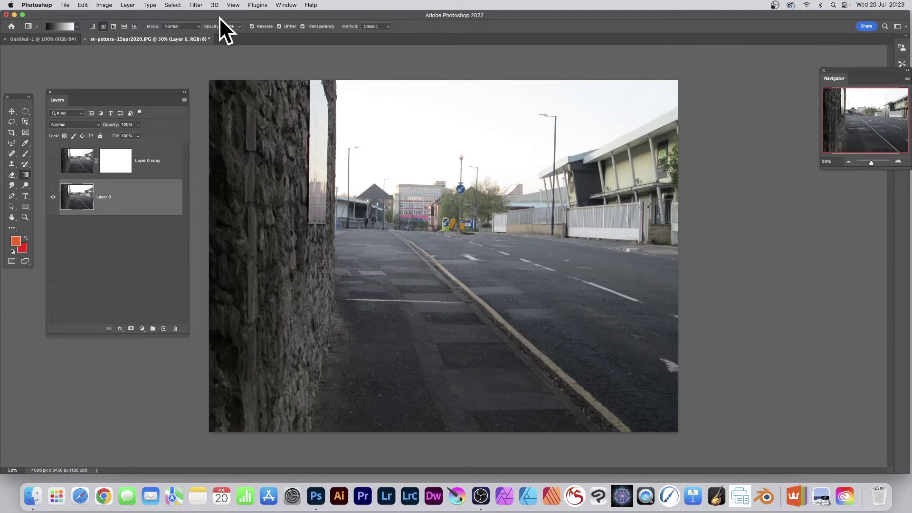
left_click(195, 5)
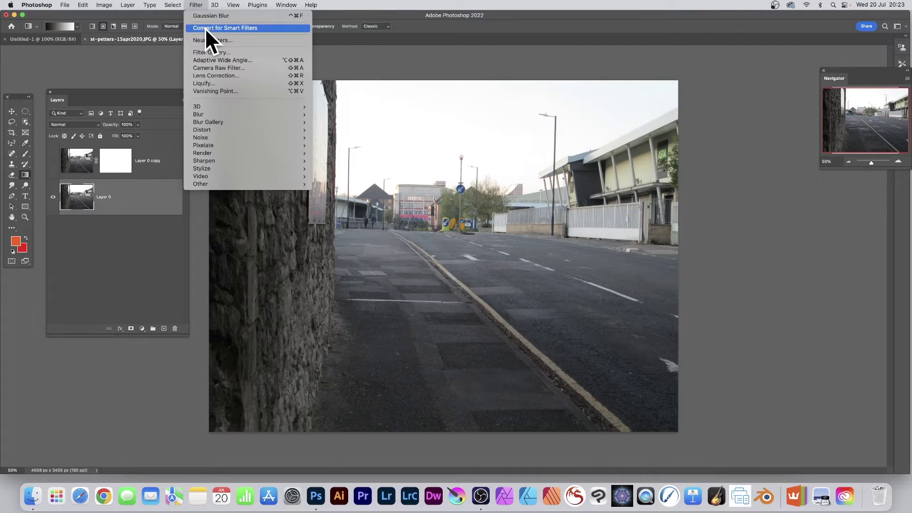
left_click(205, 29)
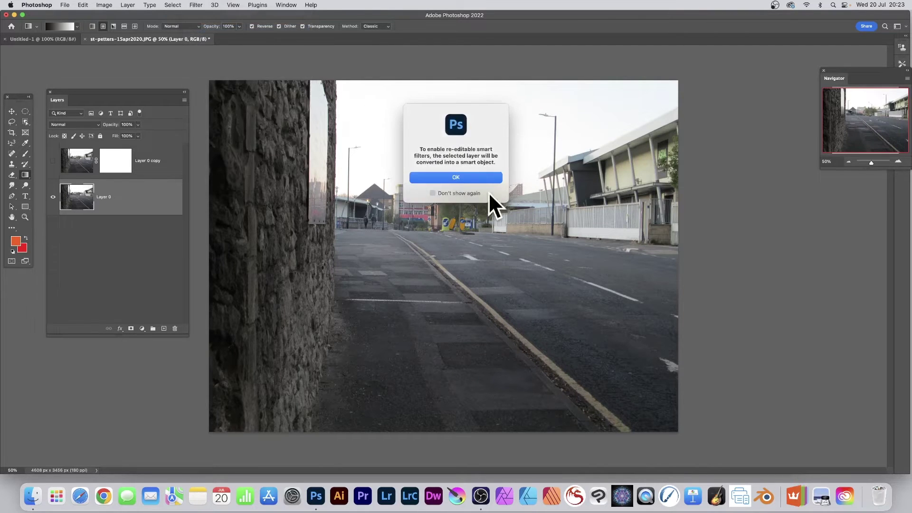
left_click(460, 179)
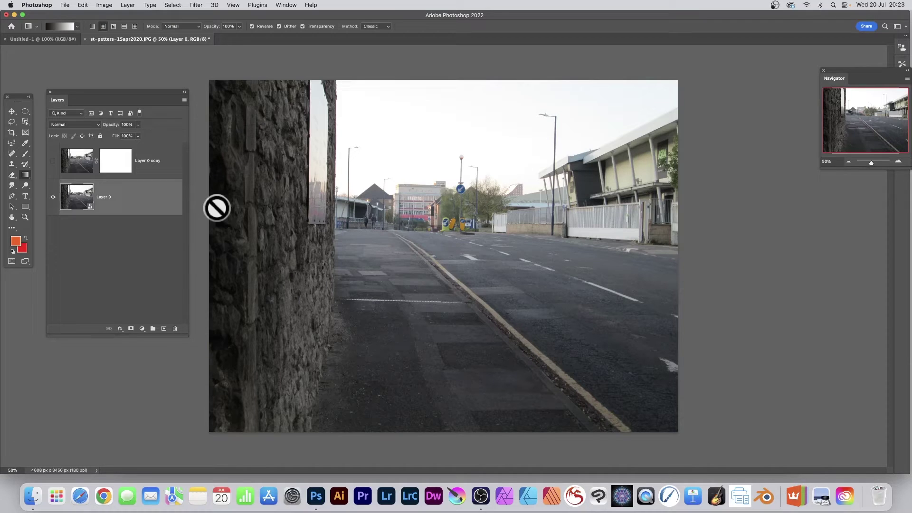
Step: Apply a Gaussian Blur smart filter with a radius of about 106 pixels to Layer 0
left_click(196, 5)
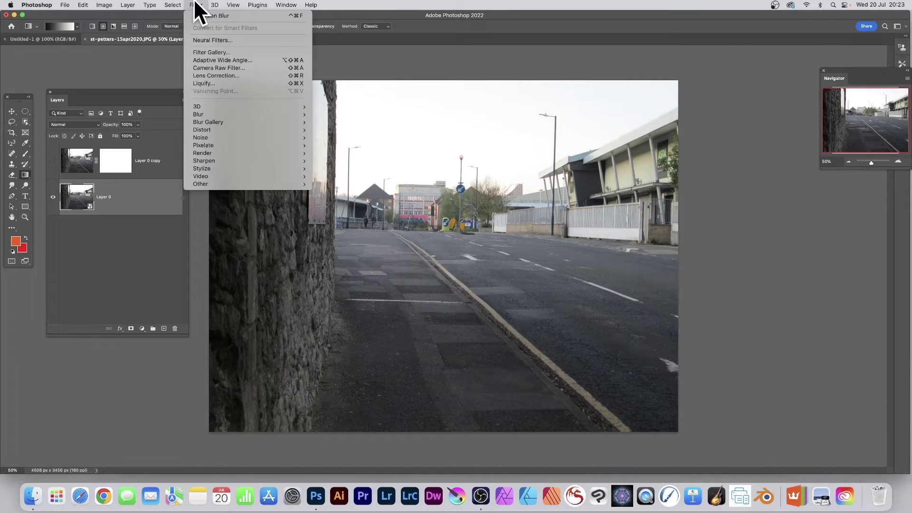
mouse_move(202, 114)
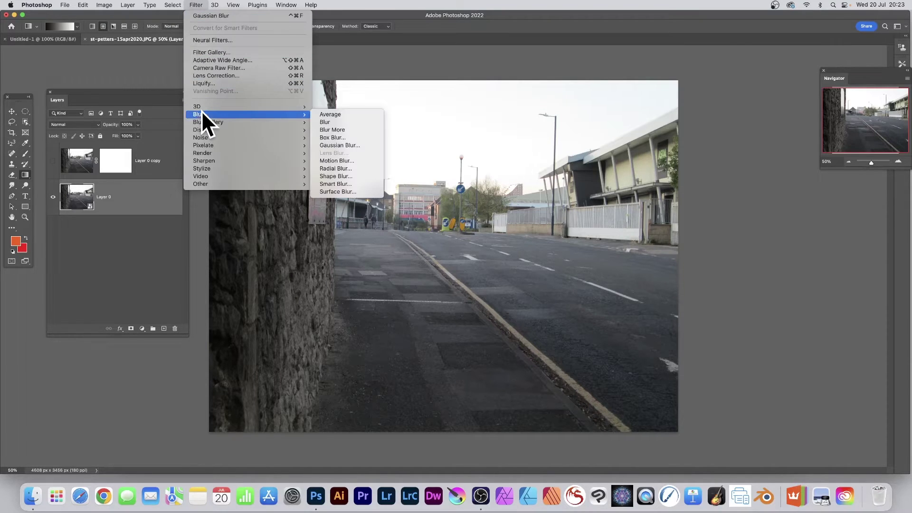
left_click(352, 145)
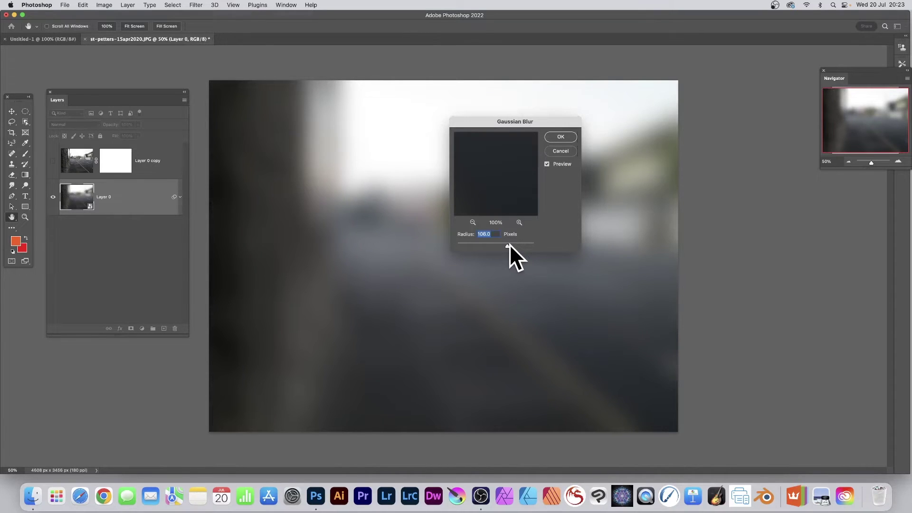
left_click(559, 138)
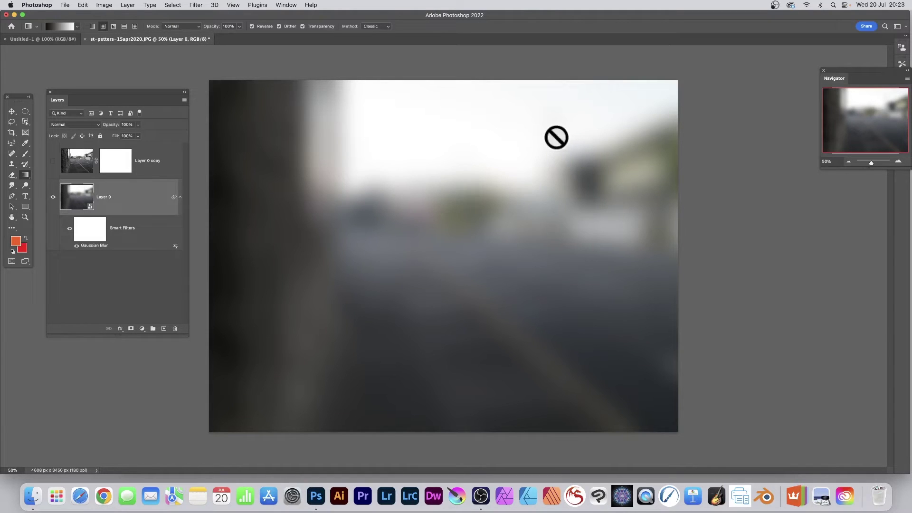
Step: Show Layer 0 copy again and make its layer mask the active target
left_click(78, 162)
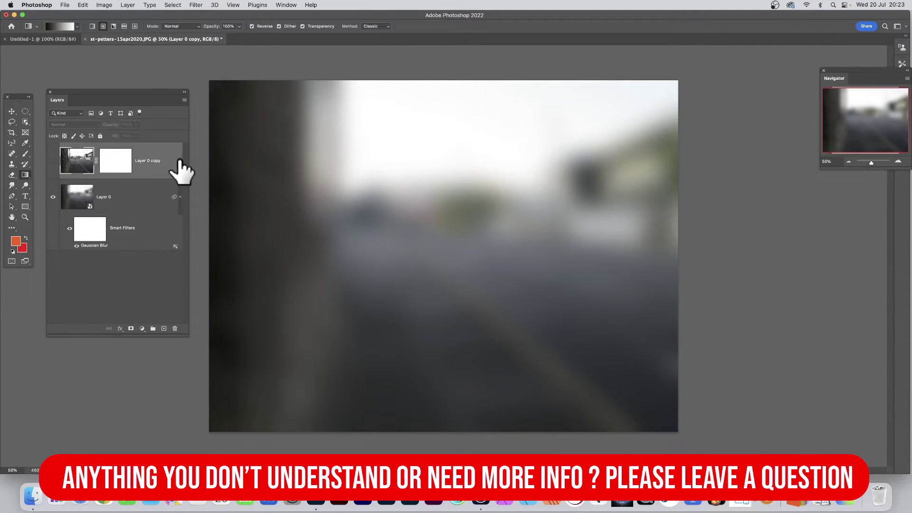
left_click(52, 161)
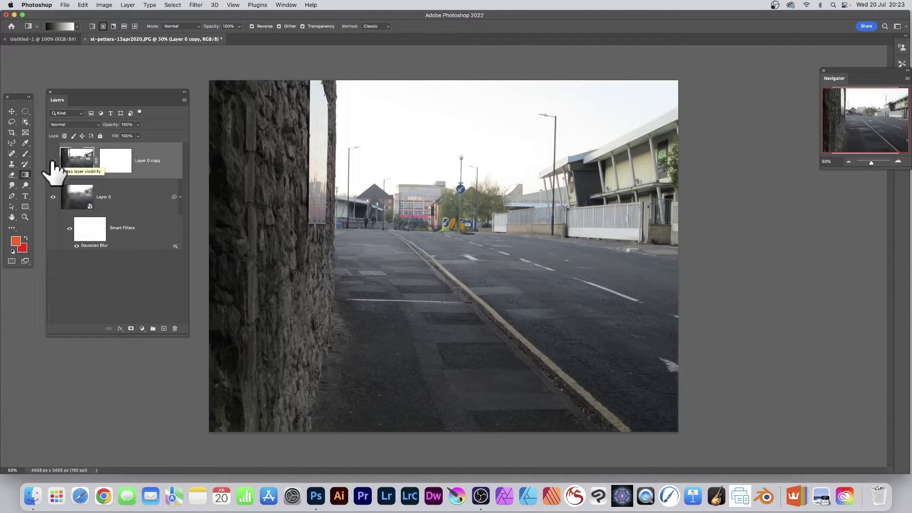
left_click(114, 163)
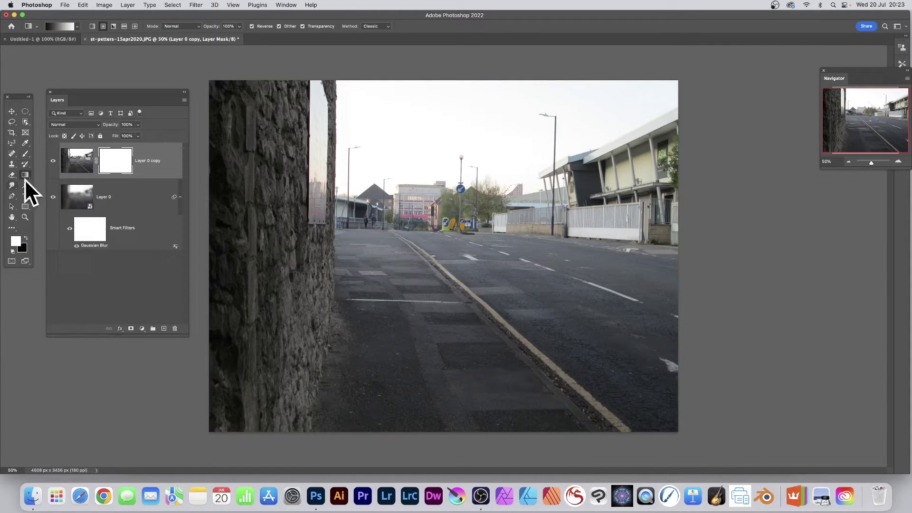
Step: Try reversed black-to-white radial gradients of varying size on the Layer 0 copy mask, from the street's centre outward, ending with a very large one
left_click(76, 26)
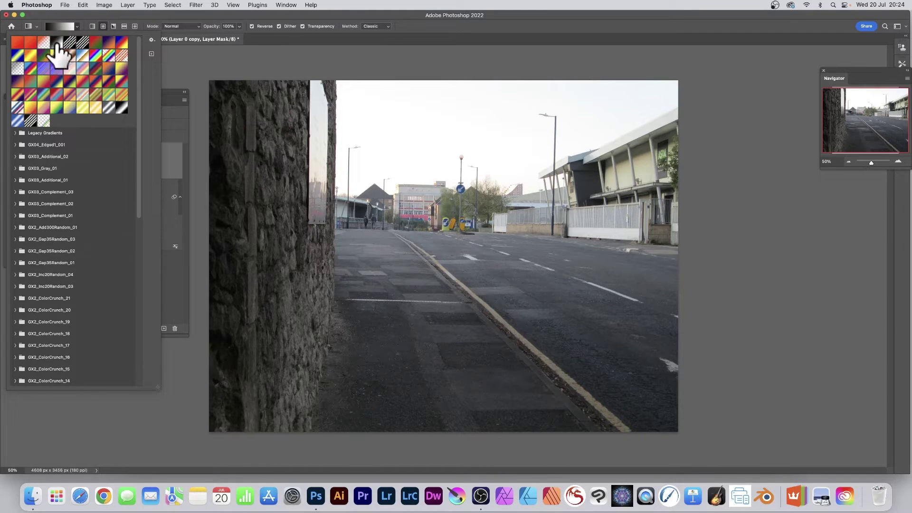
left_click(76, 17)
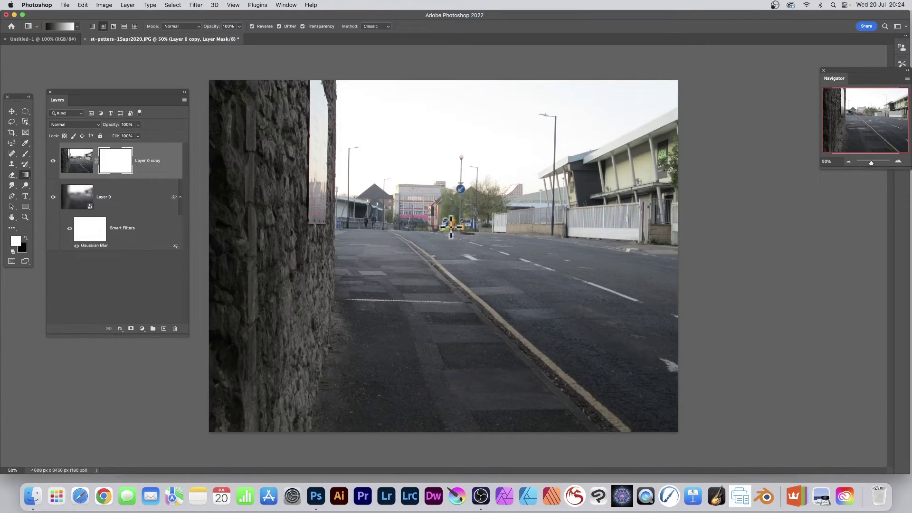
left_click_drag(446, 226, 542, 370)
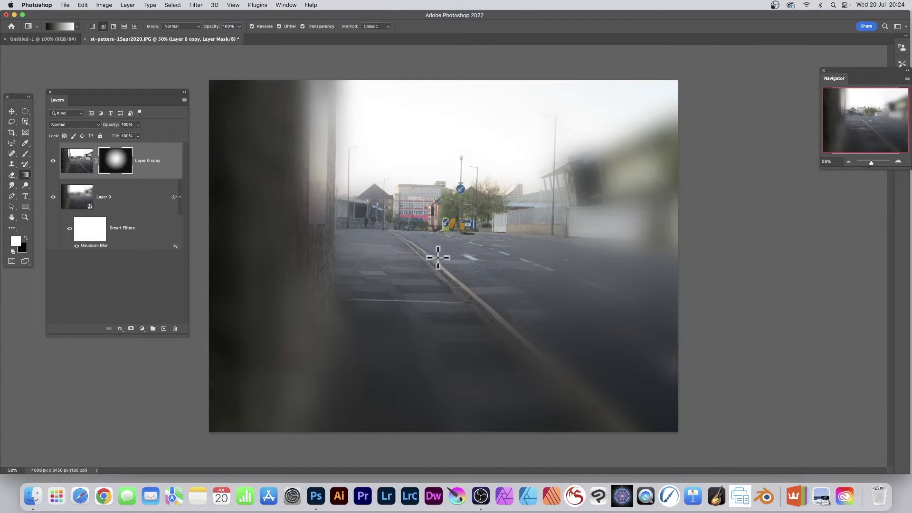
left_click_drag(450, 244, 541, 330)
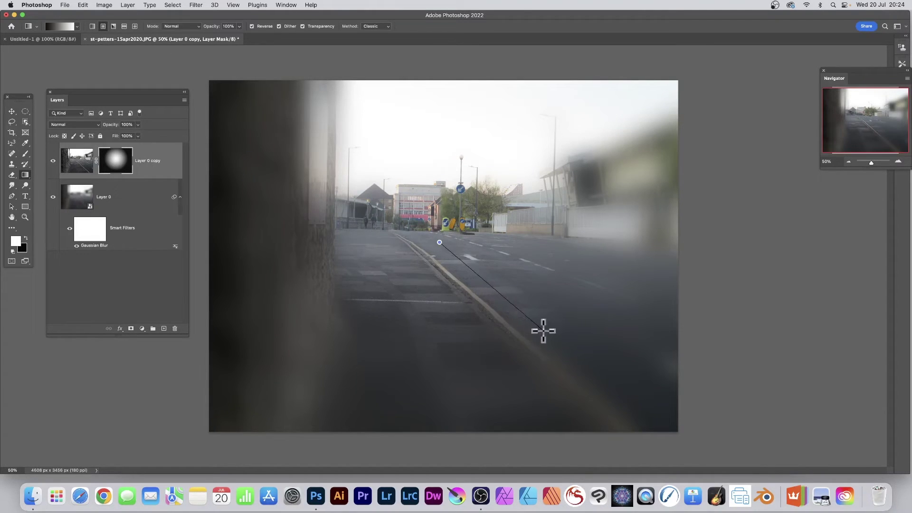
left_click_drag(435, 240, 493, 285)
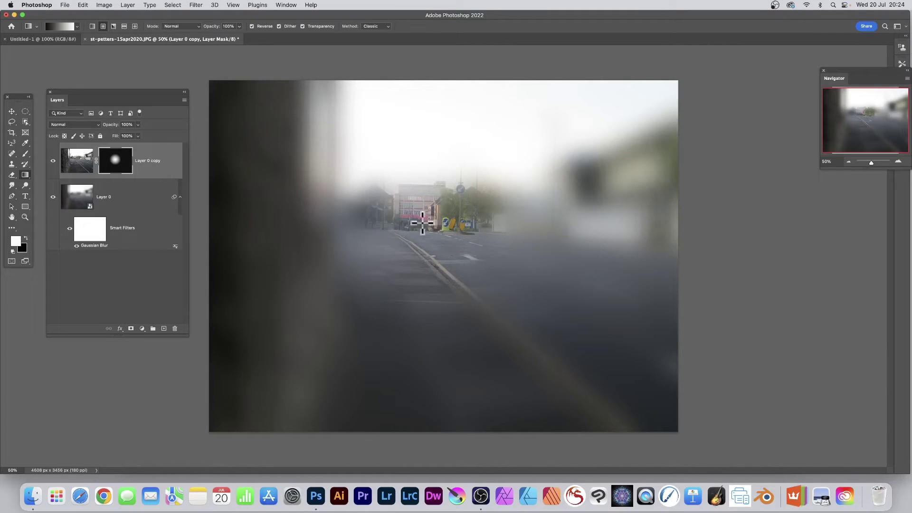
left_click_drag(421, 217, 480, 285)
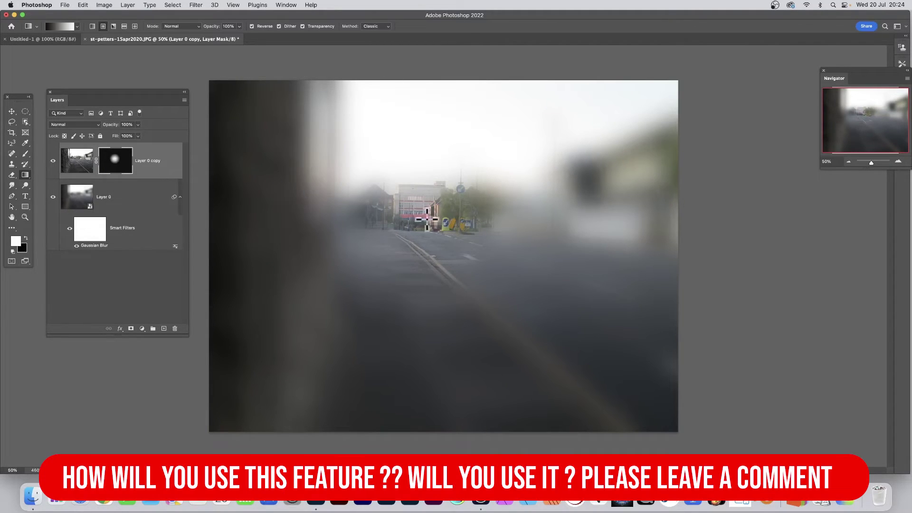
left_click_drag(426, 220, 681, 430)
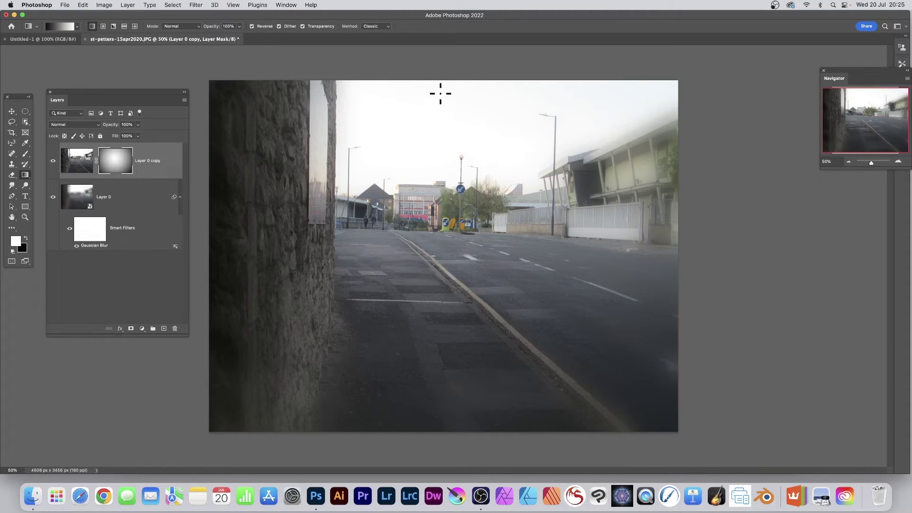
Step: Try black-to-white linear gradients on the Layer 0 copy mask, running downward, rightward across the wall and street, and leftward from the road
left_click_drag(441, 107, 439, 312)
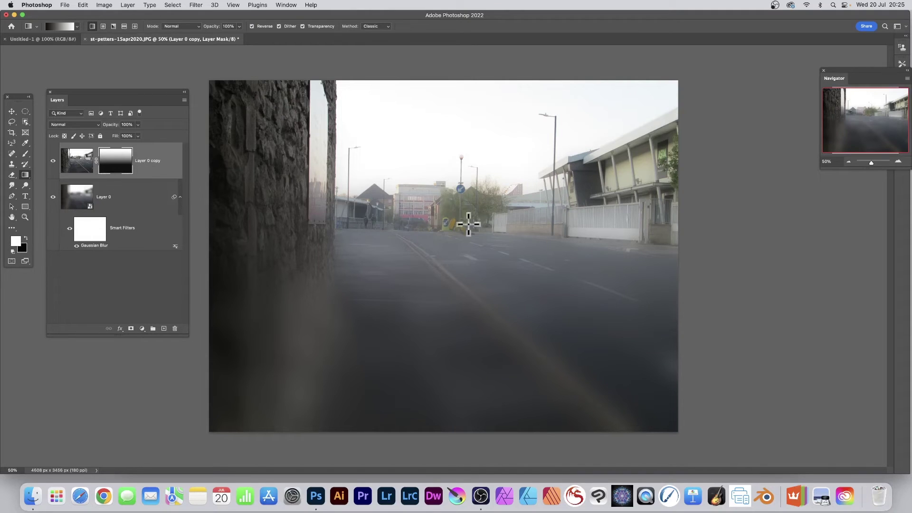
left_click_drag(244, 217, 363, 217)
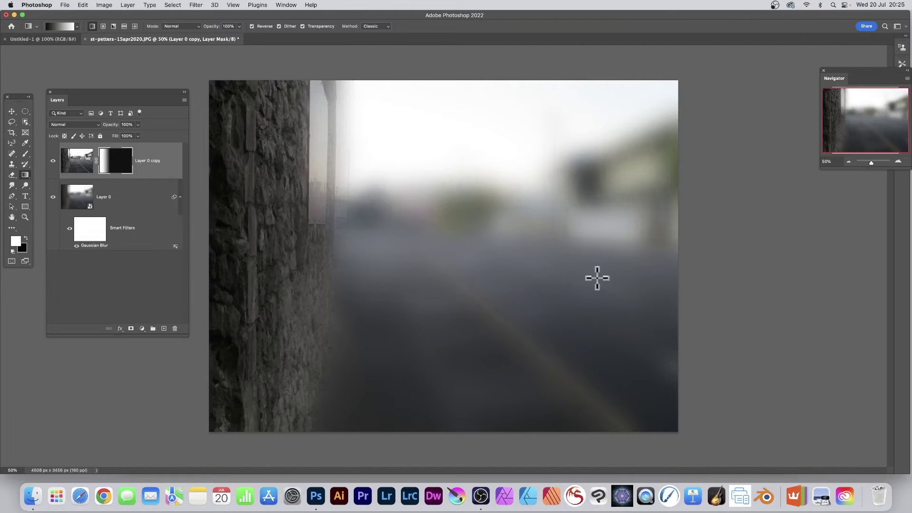
left_click_drag(329, 276, 488, 271)
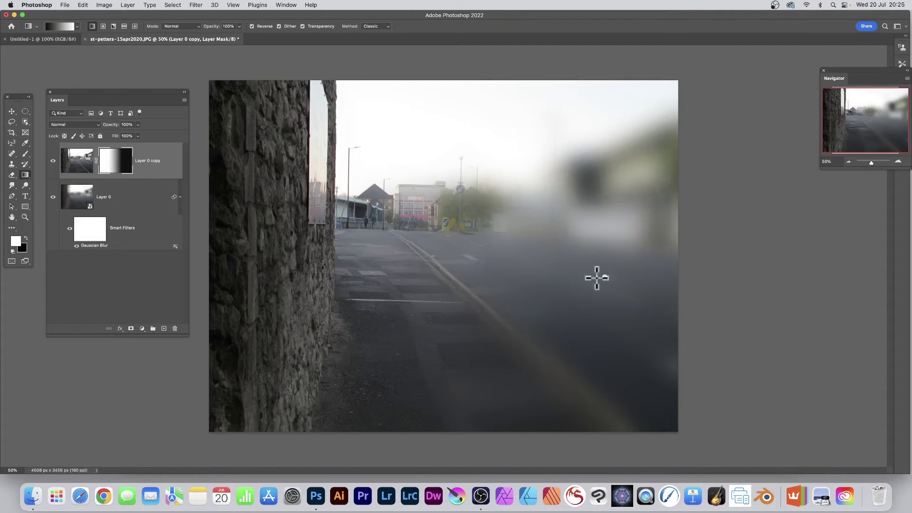
left_click_drag(594, 277, 390, 271)
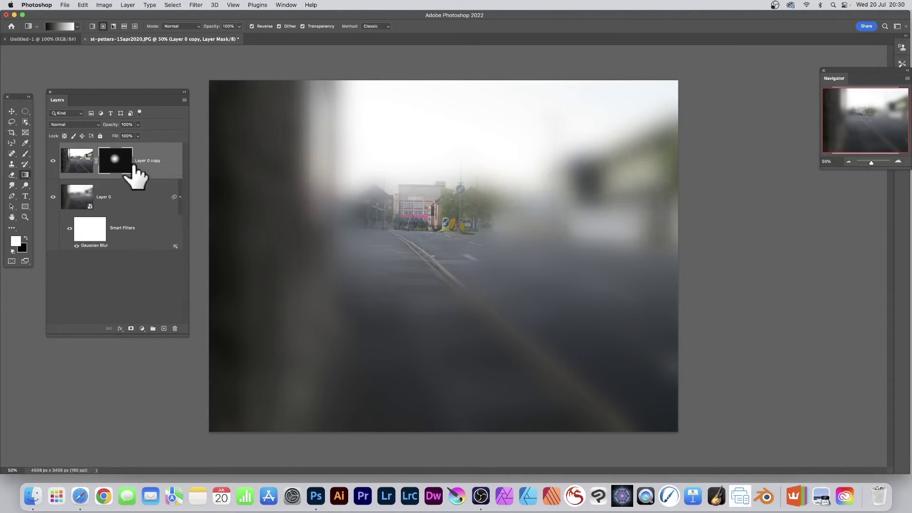
Step: Move the gradient's white colour stop to 19% and redraw the radial gradient on the mask from the centre of the street
left_click(61, 25)
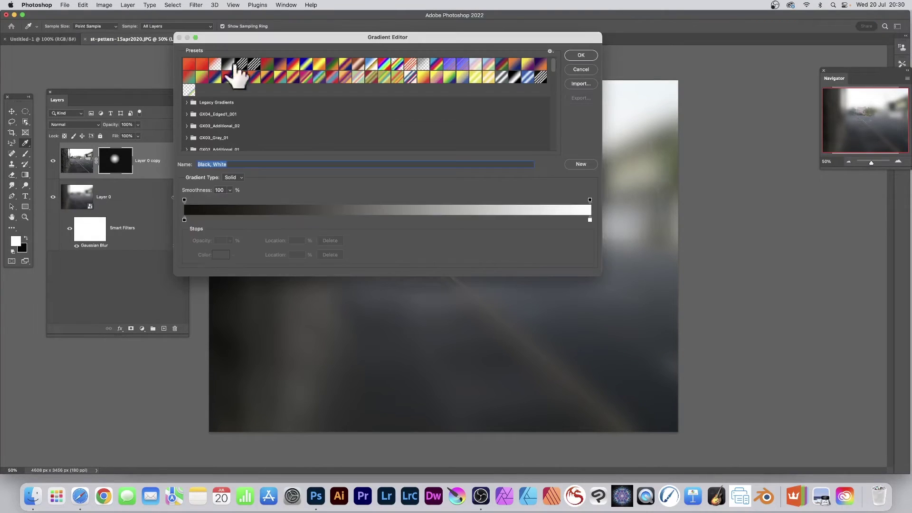
left_click(184, 220)
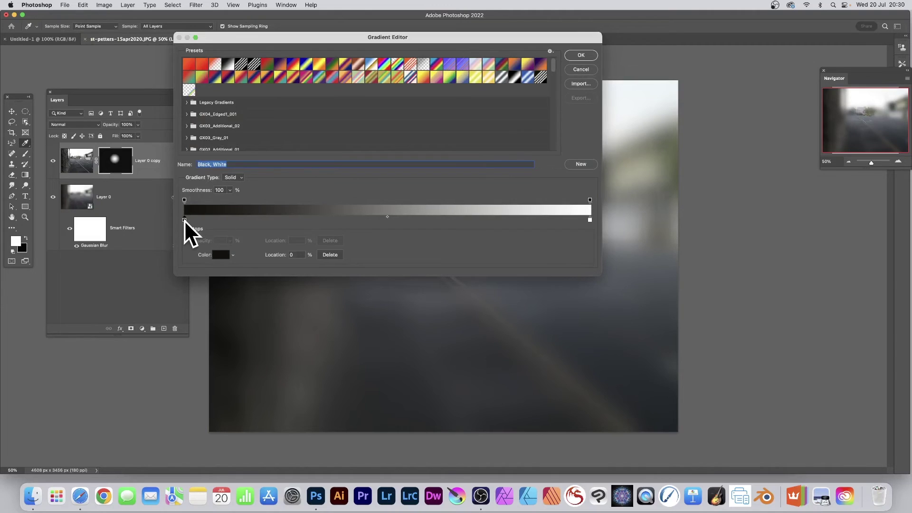
left_click(185, 220)
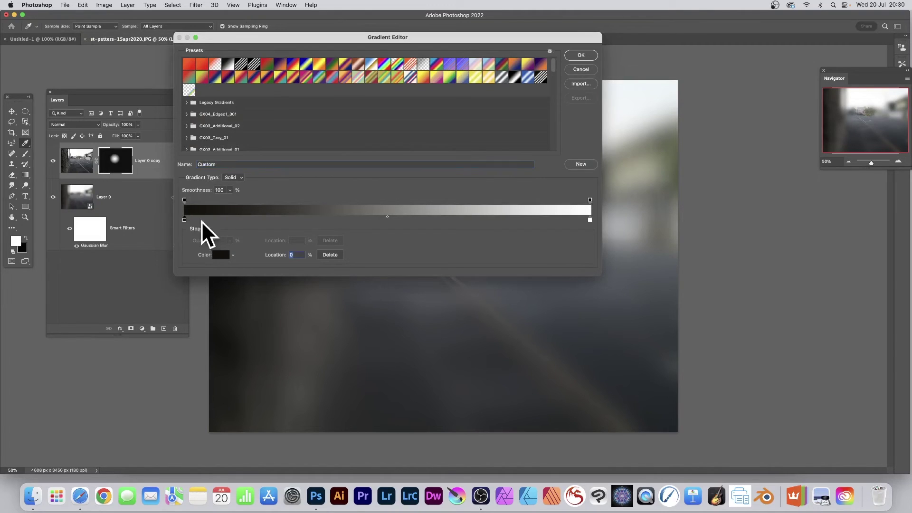
left_click(589, 221)
left_click_drag(589, 218, 261, 218)
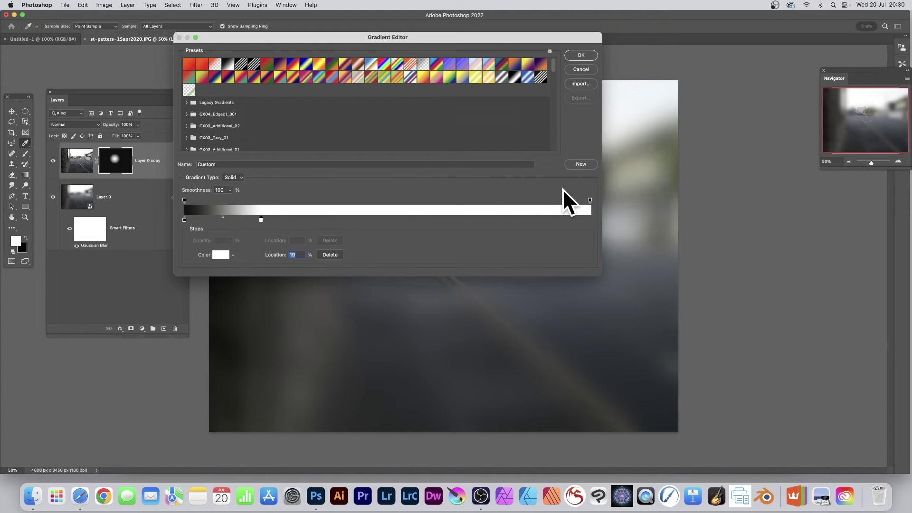
left_click(580, 55)
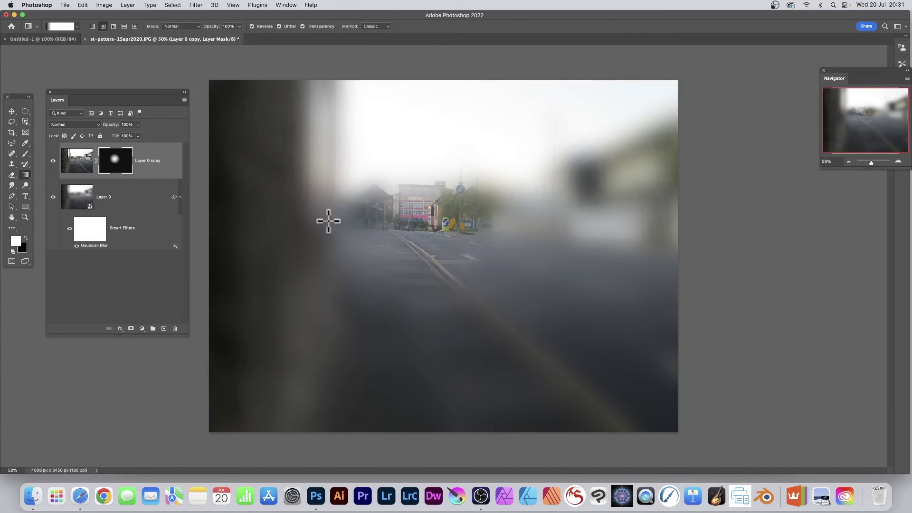
left_click_drag(450, 226, 556, 277)
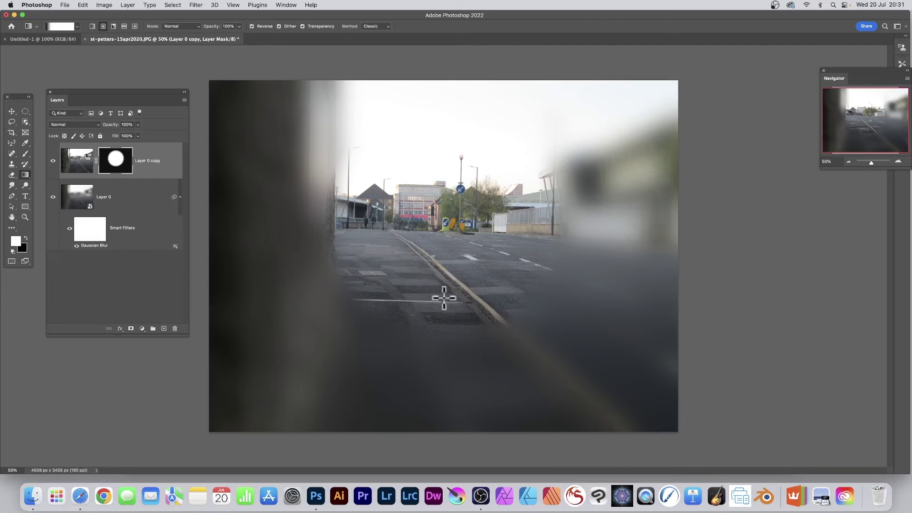
Step: Edit the gradient so its white colour stop sits at 88% and its black colour stop at 79%
left_click(74, 26)
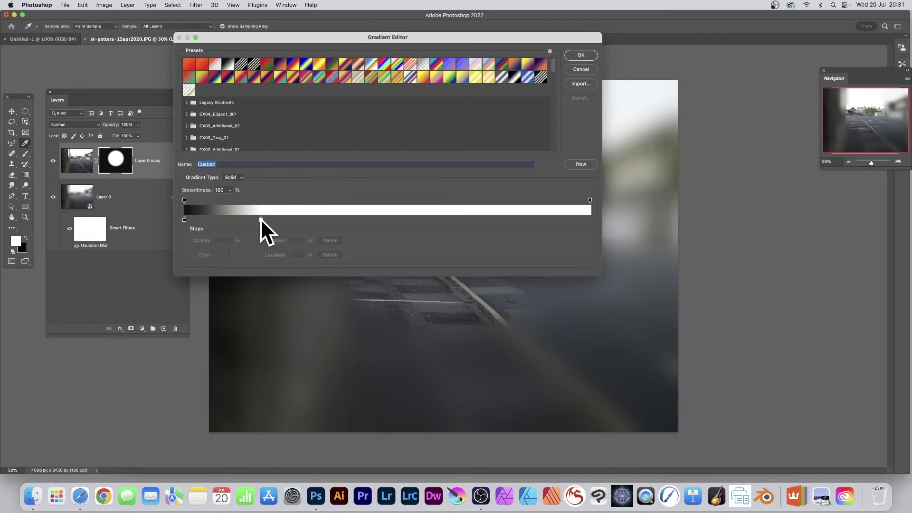
left_click_drag(260, 218, 541, 219)
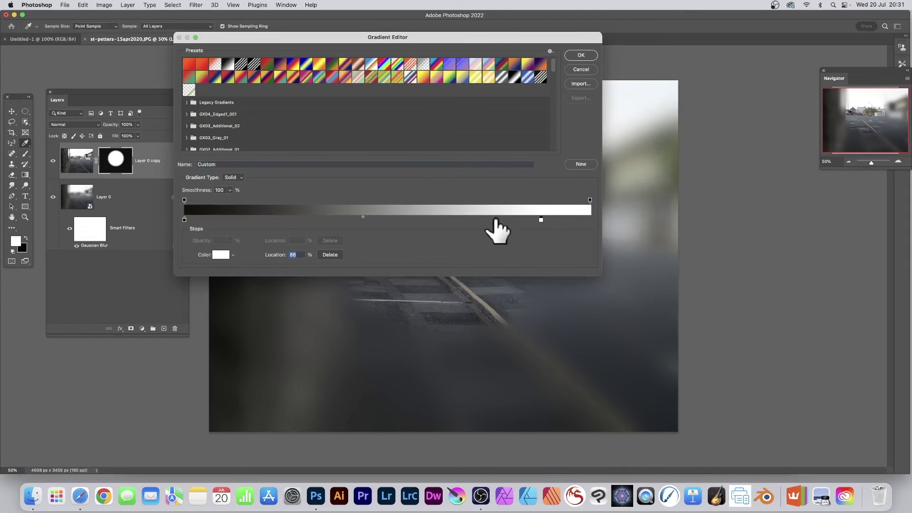
left_click_drag(185, 220, 500, 219)
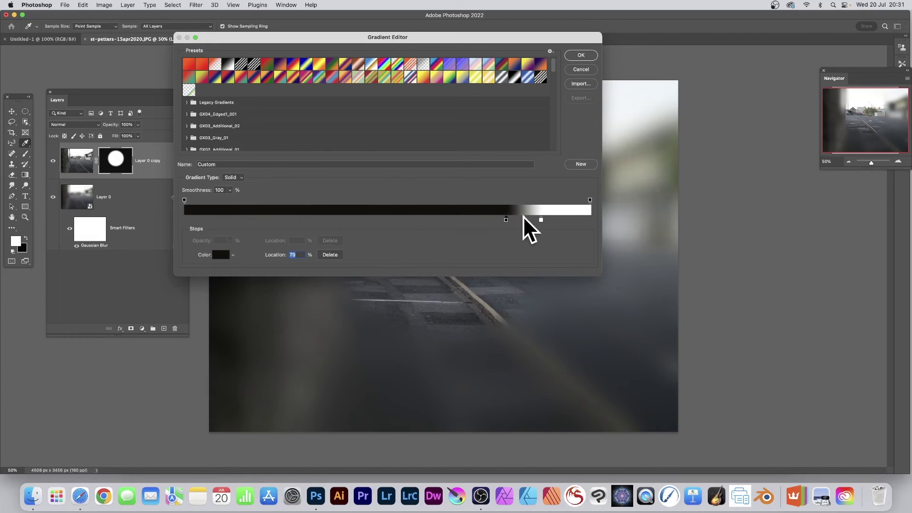
Step: Set the midpoint between the black and white stops to 8% and redraw the radial gradient on the mask from the street's centre
left_click(524, 216)
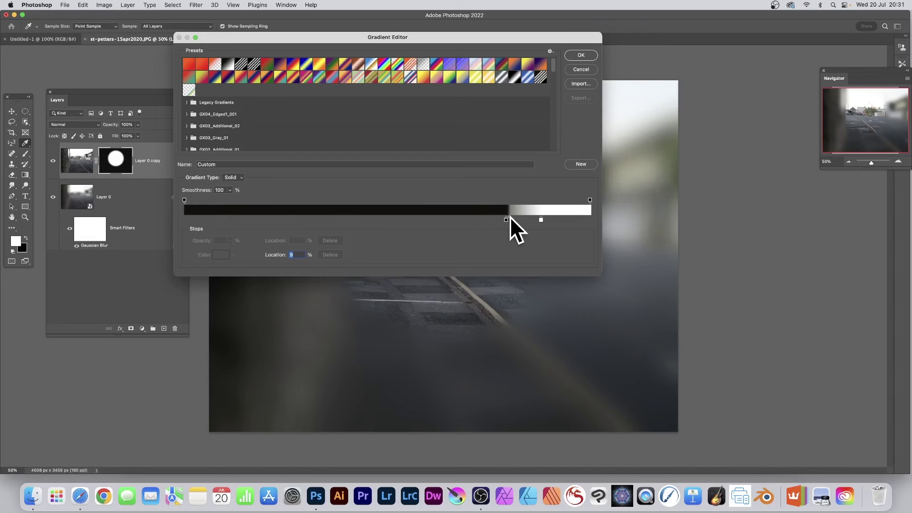
left_click_drag(509, 217, 508, 217)
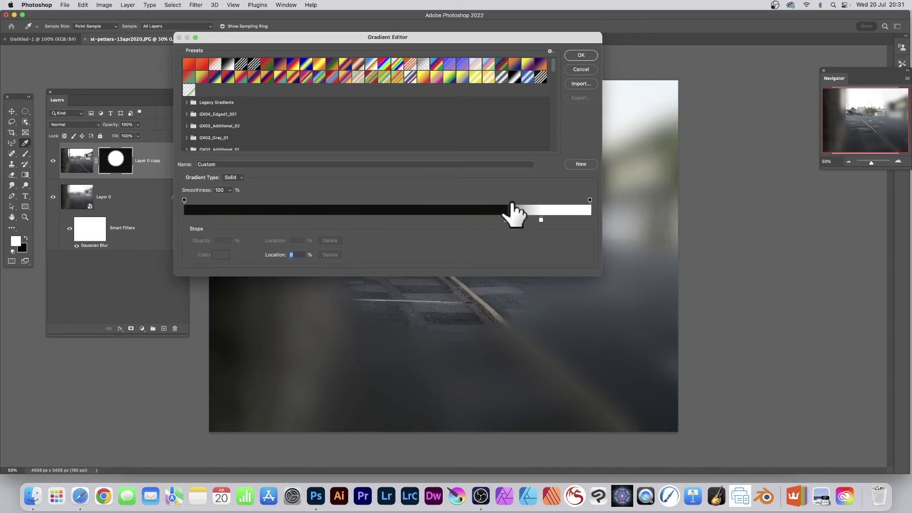
left_click(580, 55)
left_click_drag(445, 221, 592, 324)
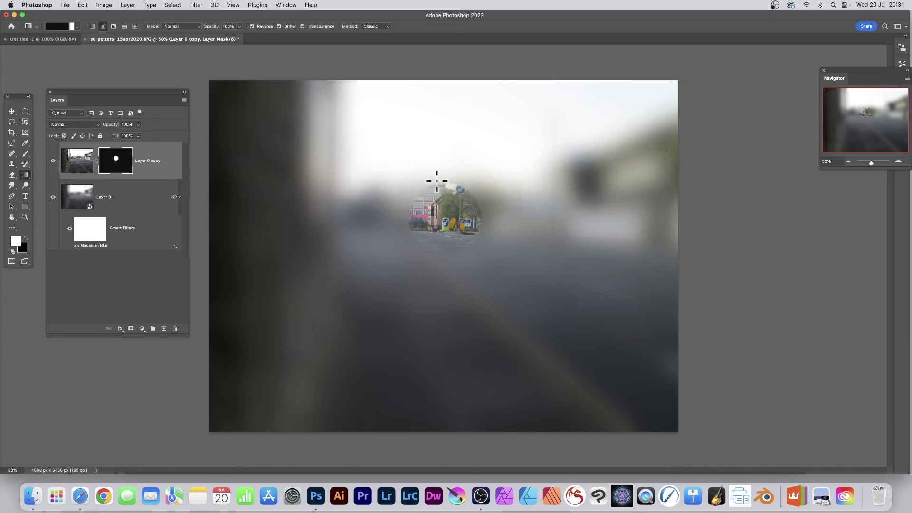
Step: Move the gradient's black stop back to near the middle of the ramp and set the black-to-white midpoint to 73%
left_click(64, 27)
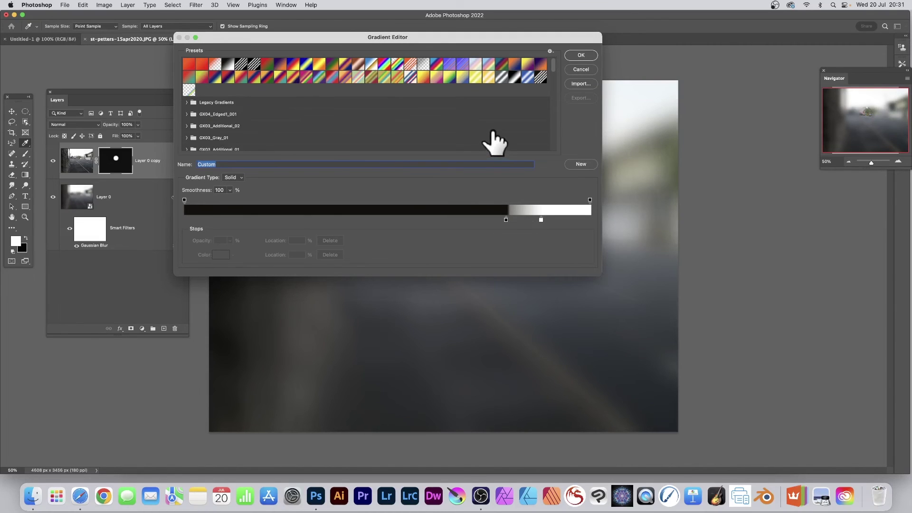
left_click_drag(506, 219, 466, 215)
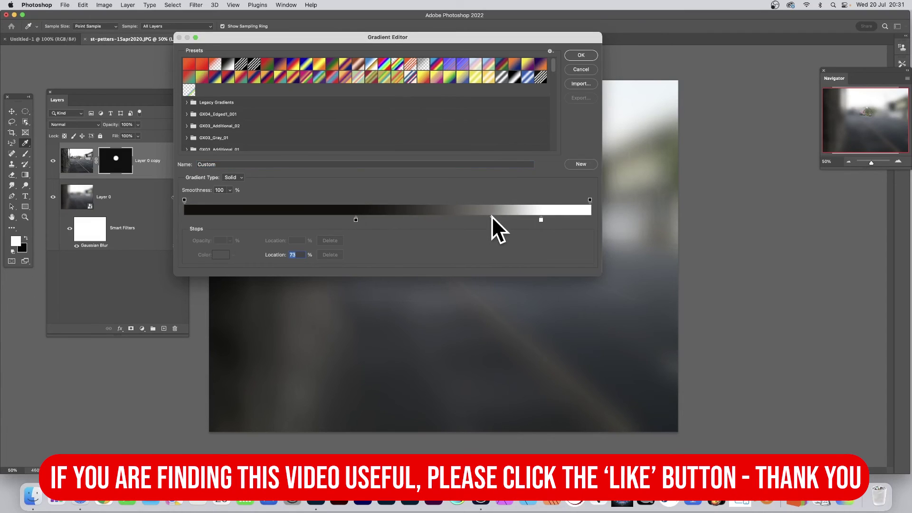
left_click_drag(356, 220, 379, 219)
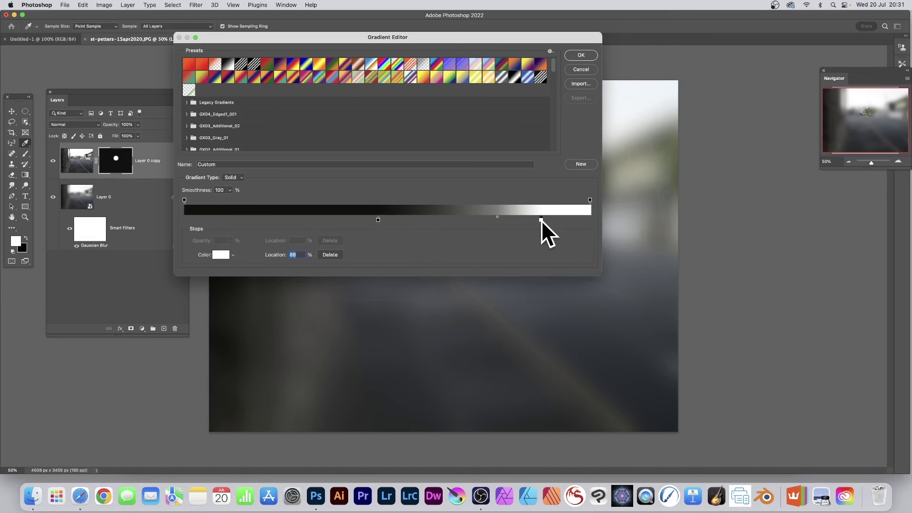
Step: Add a second white colour stop at 17% and redraw the ring-shaped radial gradient on the mask from the street's centre, enlarging it on a second try
left_click(281, 218)
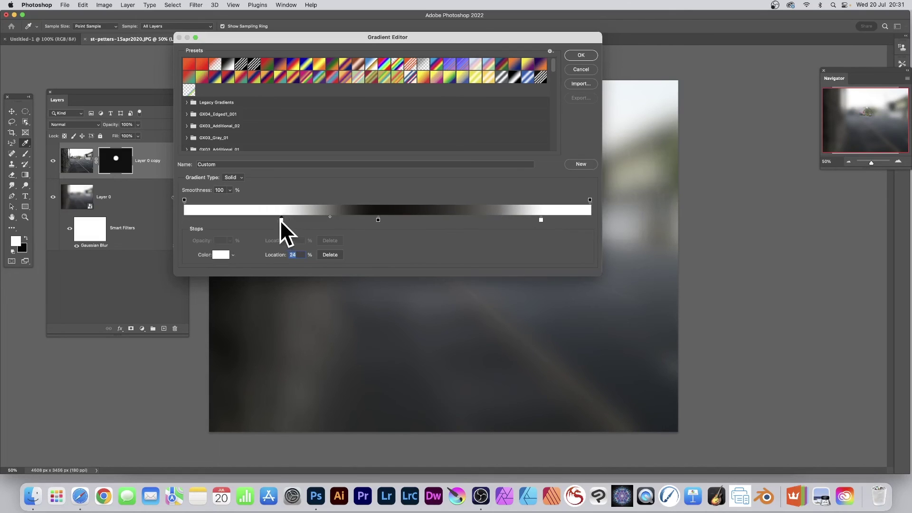
left_click_drag(282, 219, 254, 218)
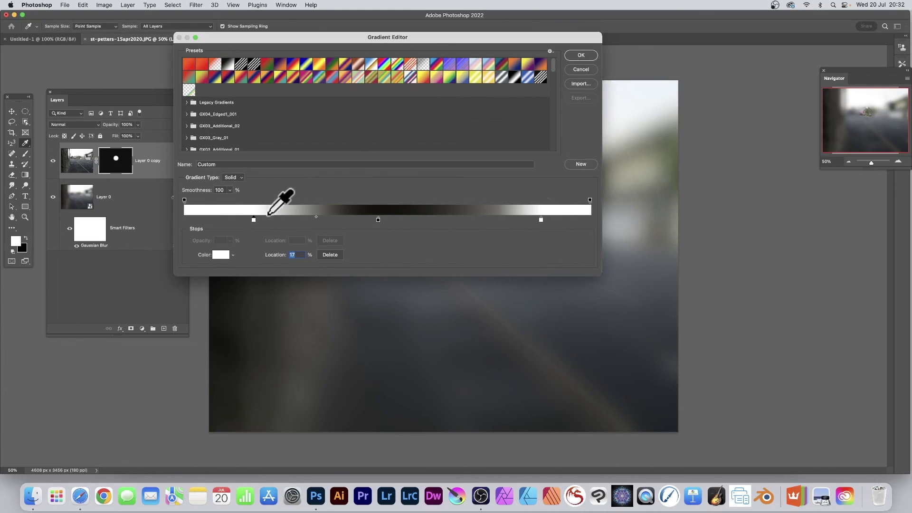
left_click(579, 55)
left_click_drag(444, 219, 536, 277)
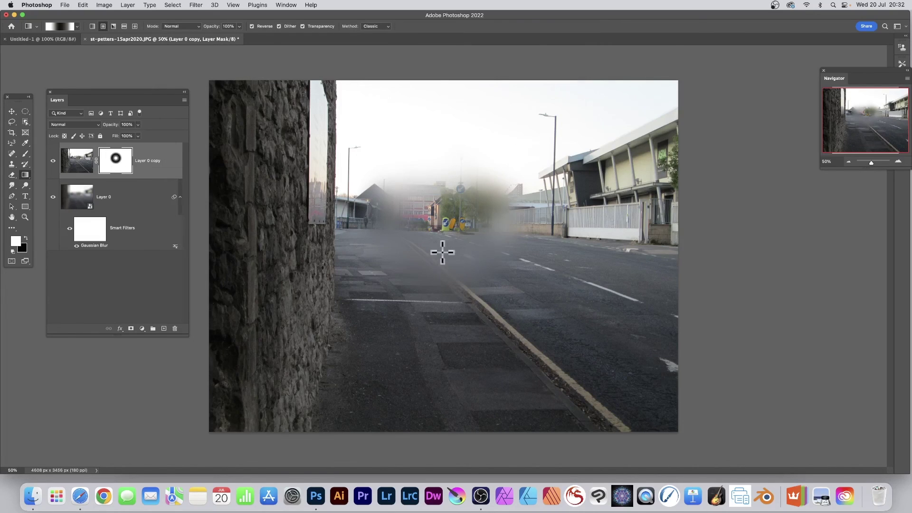
left_click_drag(442, 221, 550, 300)
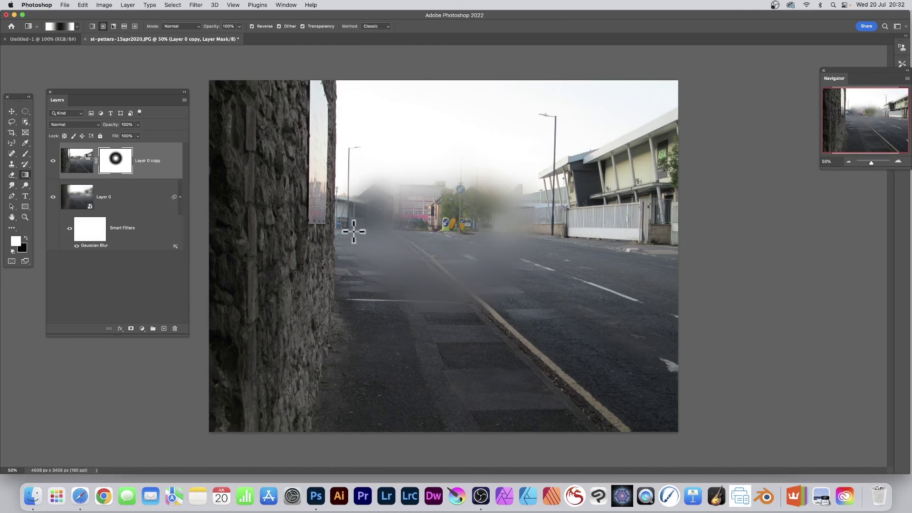